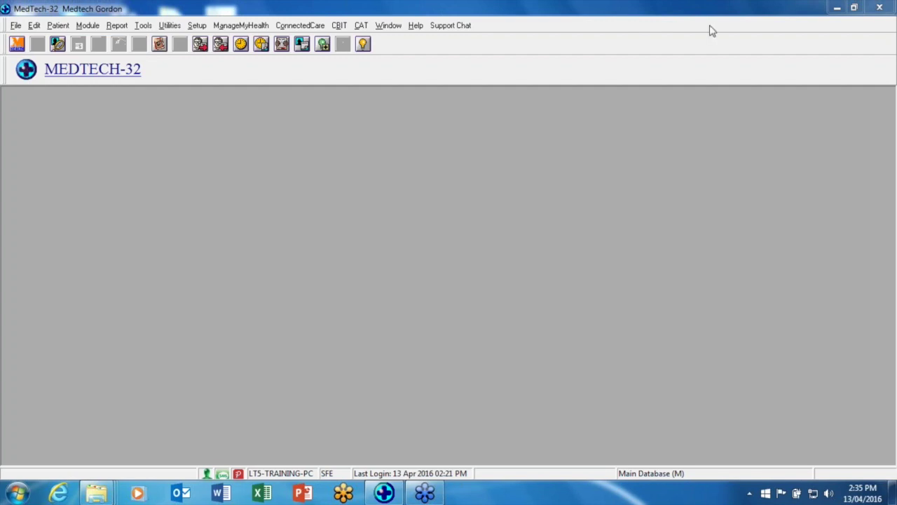
- Launch the Services console from a Start menu search for 'services' and show Services (Local)
{"action": "left_click", "coordinate": [21, 495]}
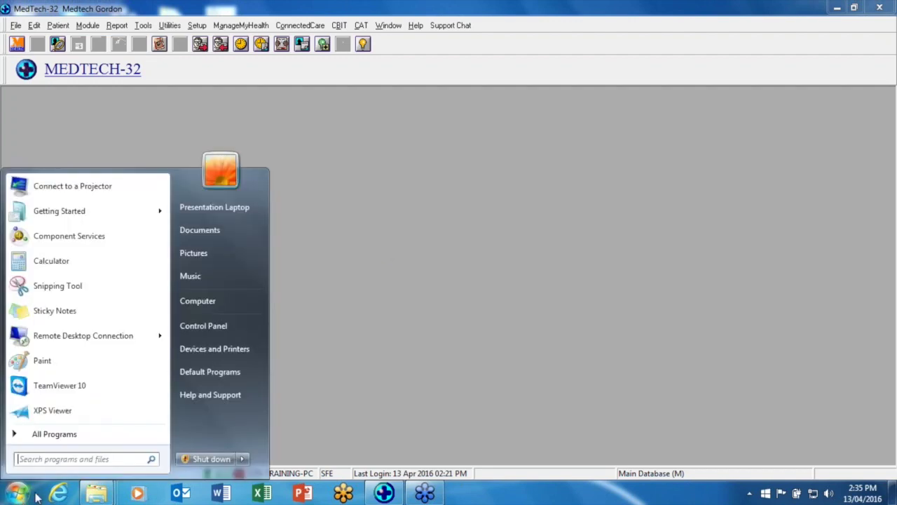
{"action": "left_click", "coordinate": [89, 460]}
{"action": "type", "text": "servi"}
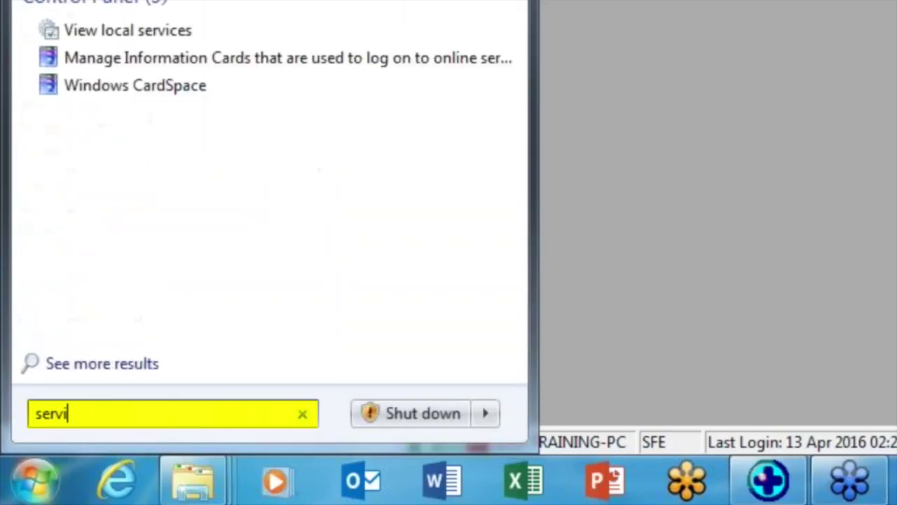
{"action": "type", "text": "ce"}
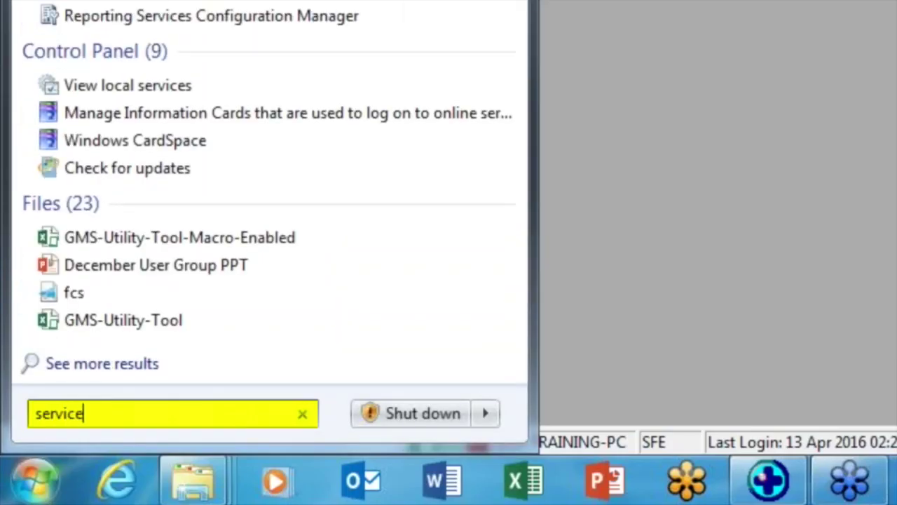
{"action": "type", "text": "s"}
{"action": "key", "text": "Return"}
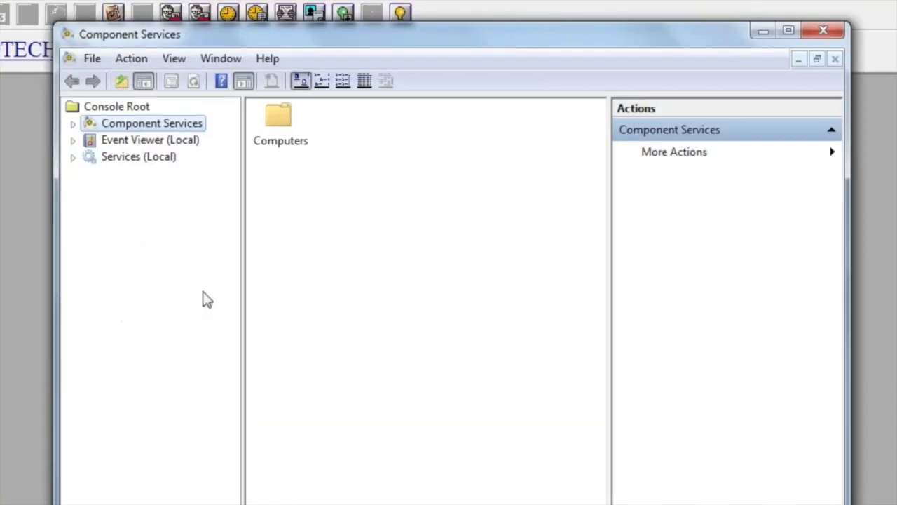
{"action": "left_click", "coordinate": [166, 145]}
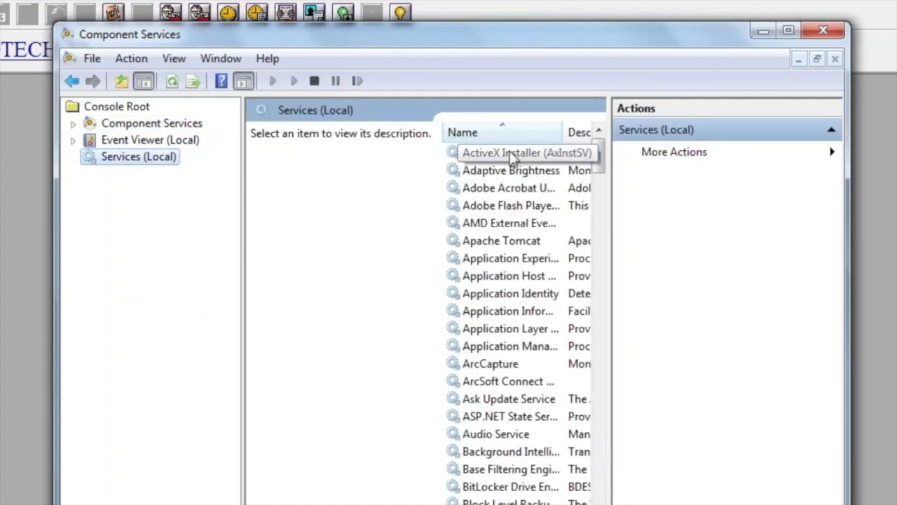
- Select Medtech Services, restart it, and close the Services console
{"action": "left_click", "coordinate": [488, 190]}
{"action": "key", "text": "m"}
{"action": "key", "text": "Down"}
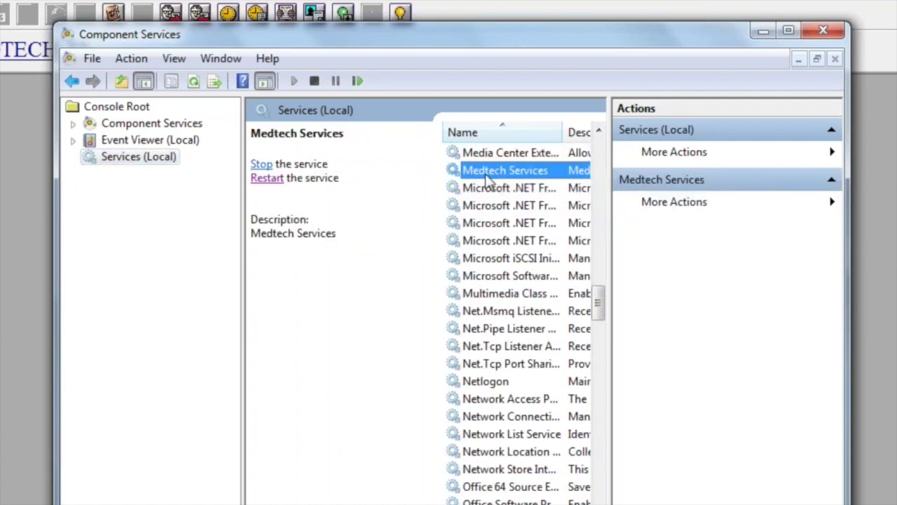
{"action": "left_click", "coordinate": [268, 179]}
{"action": "left_click", "coordinate": [271, 179]}
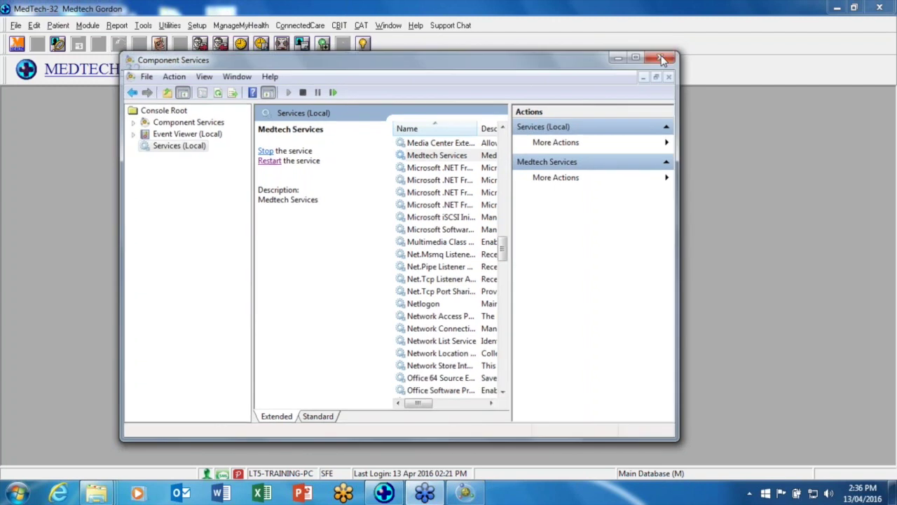
{"action": "left_click", "coordinate": [824, 32]}
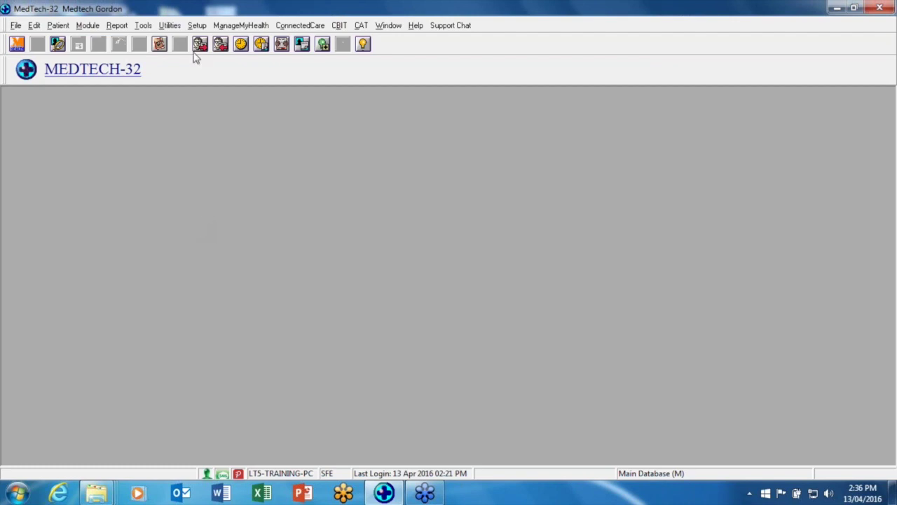
- Open the Out Box Document list from Setup > In/Out Box and add a new document
{"action": "left_click", "coordinate": [197, 25]}
{"action": "mouse_move", "coordinate": [261, 156]}
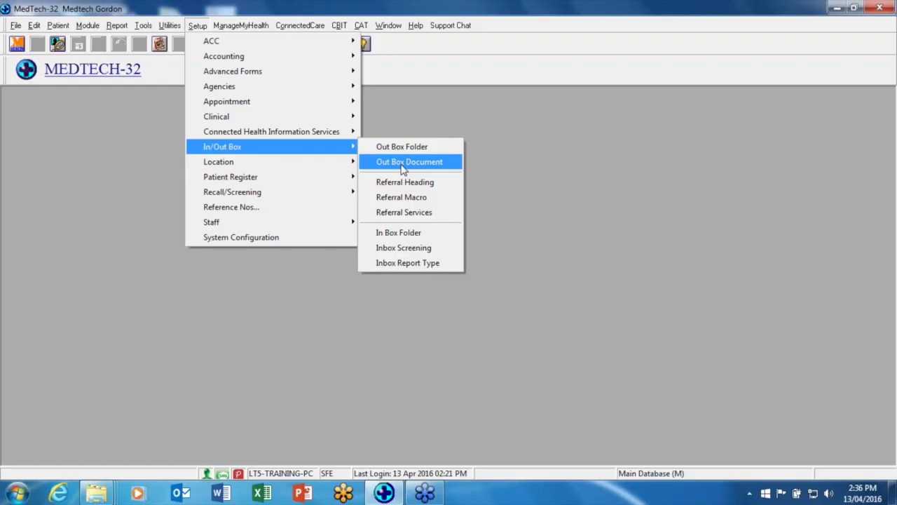
{"action": "left_click", "coordinate": [404, 166]}
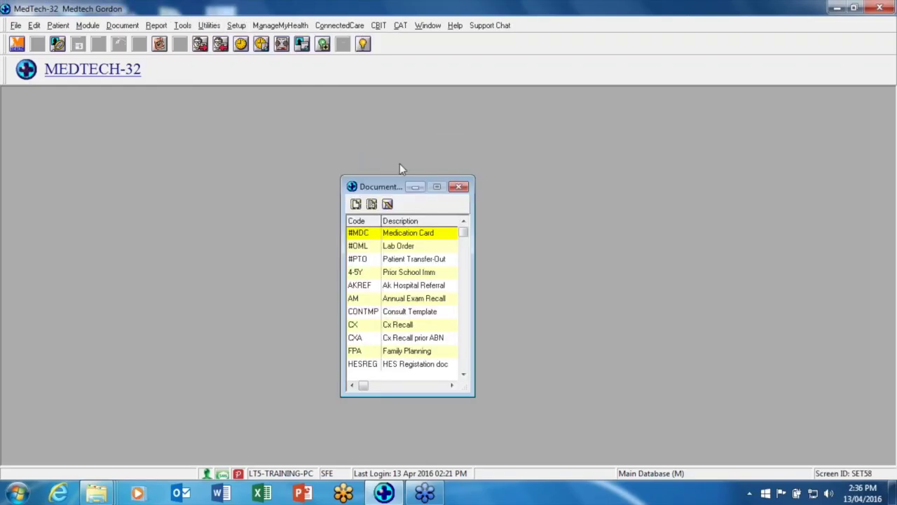
{"action": "left_click_drag", "start_coordinate": [384, 190], "coordinate": [383, 159]}
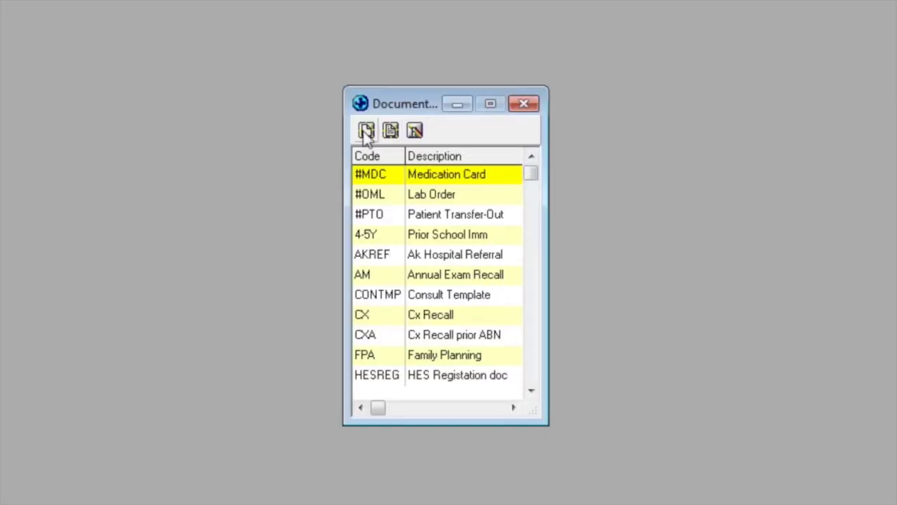
{"action": "left_click", "coordinate": [366, 137]}
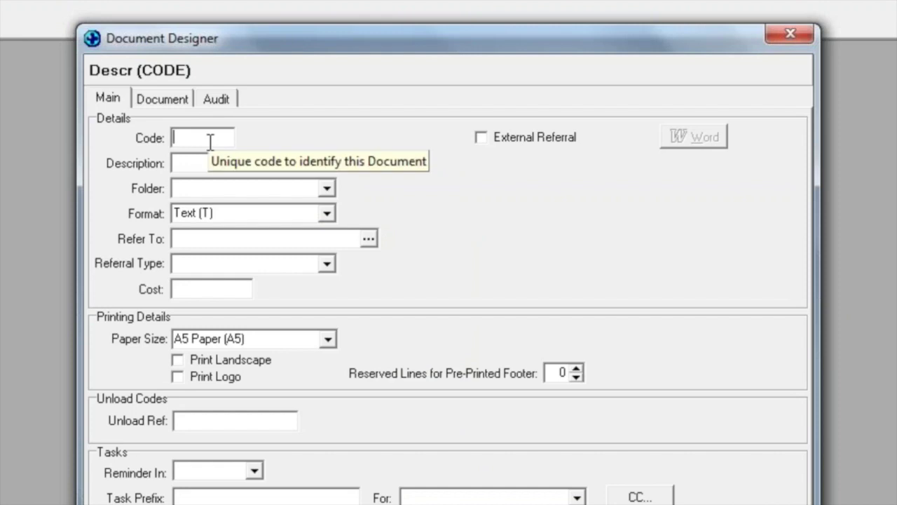
- Enter code SMS and description SMS Appointment, with folder Document (DO) and format SMS (S)
{"action": "left_click", "coordinate": [209, 143]}
{"action": "type", "text": "SMS"}
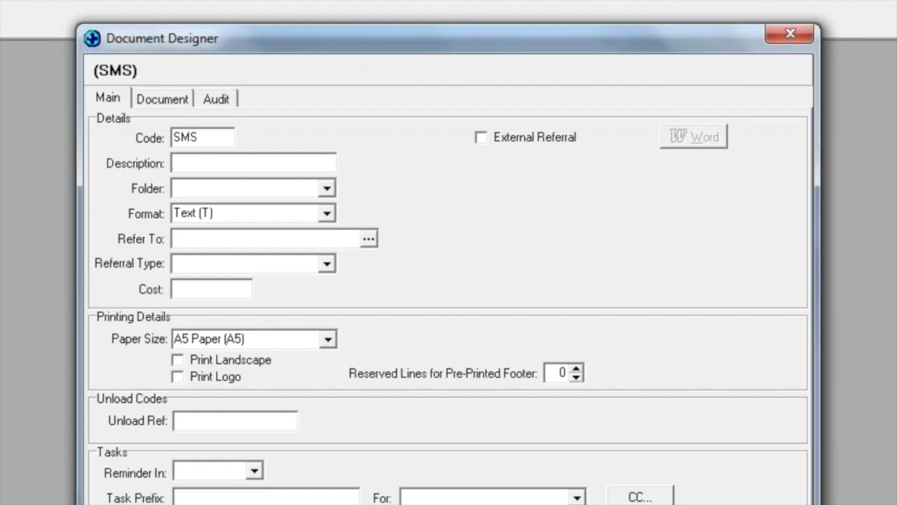
{"action": "type", "text": "SMS "}
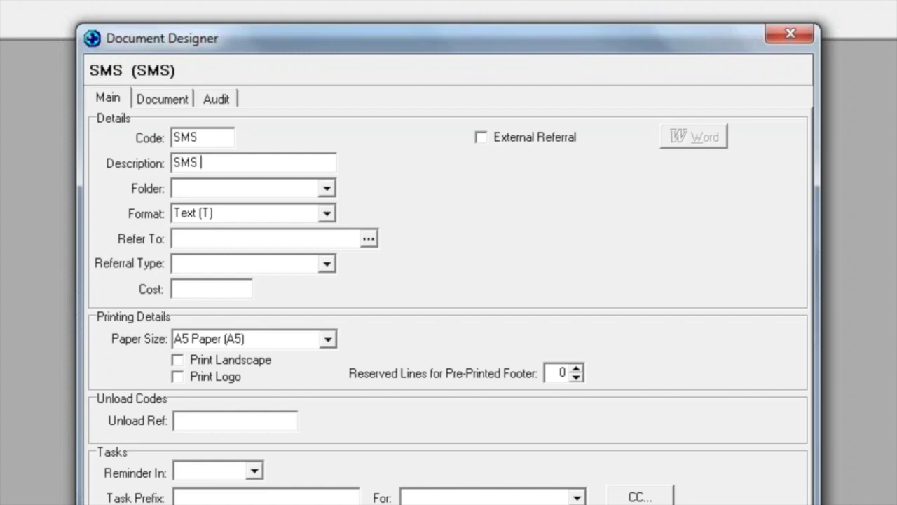
{"action": "type", "text": "Appointment"}
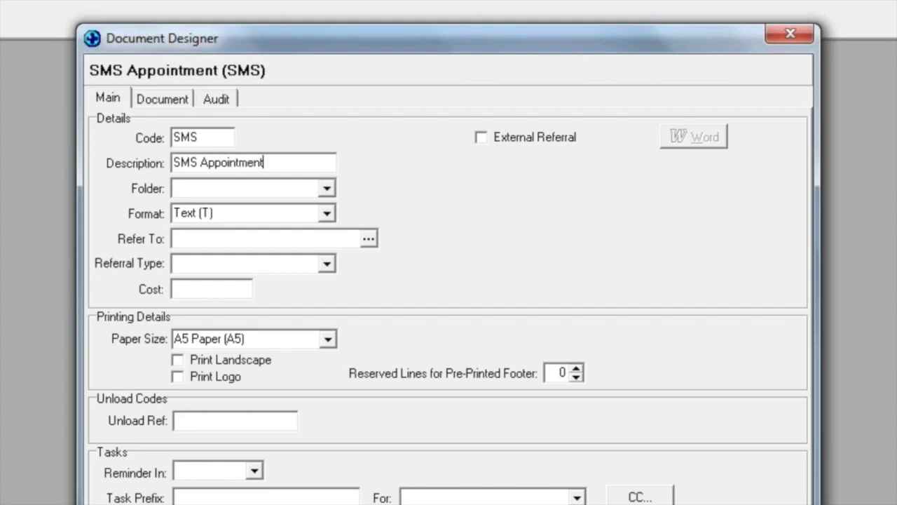
{"action": "left_click", "coordinate": [327, 189]}
{"action": "left_click", "coordinate": [214, 220]}
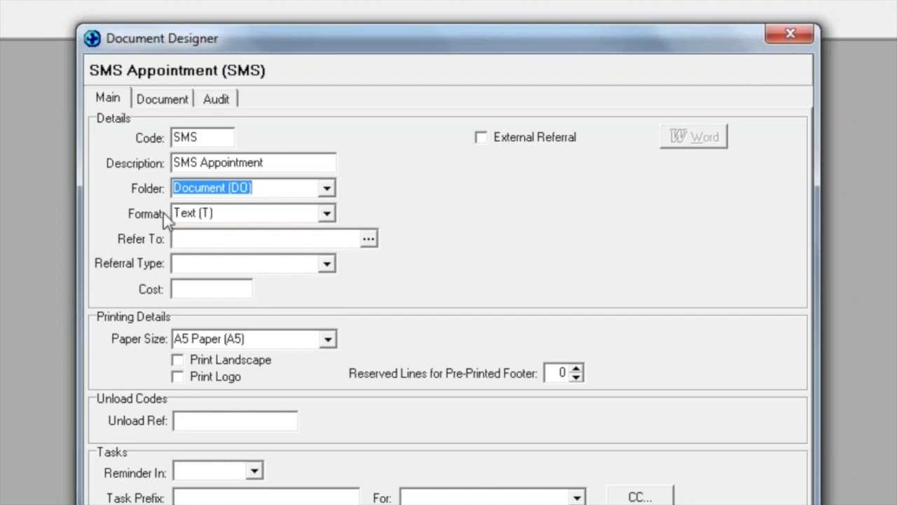
{"action": "left_click", "coordinate": [327, 213]}
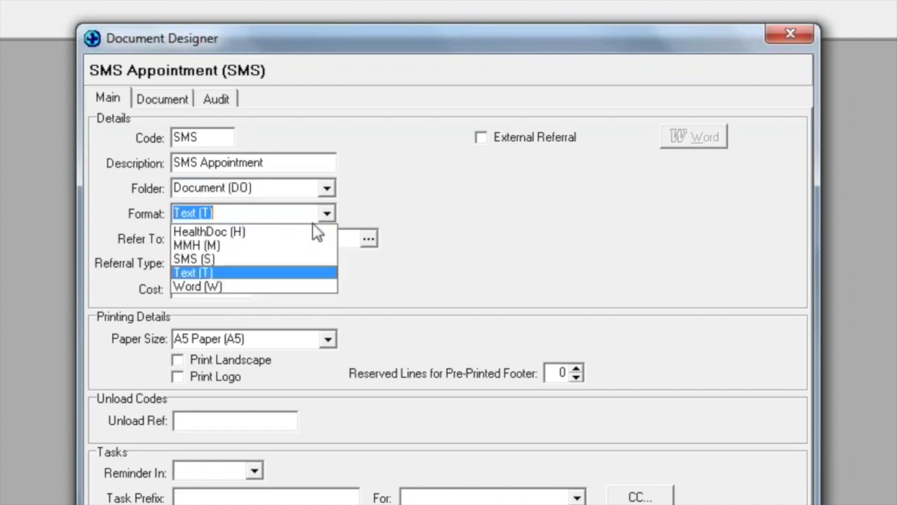
{"action": "left_click", "coordinate": [199, 259]}
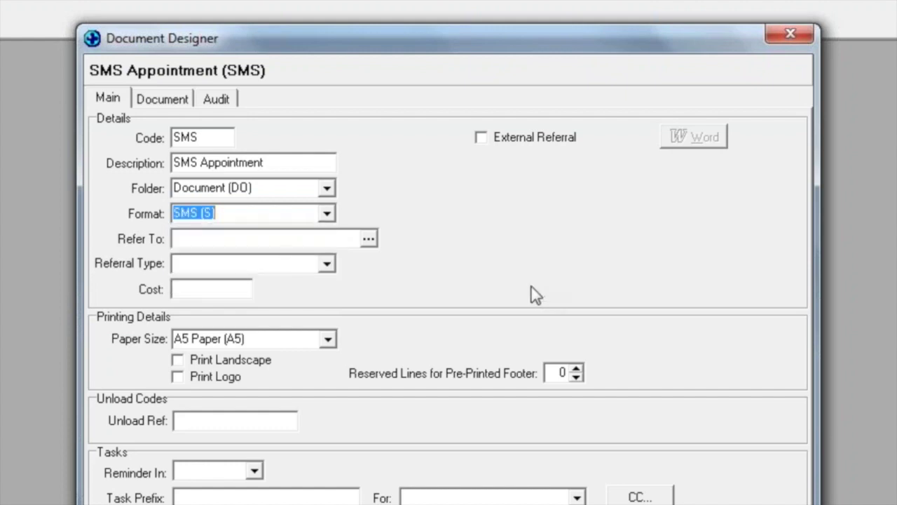
{"action": "left_click", "coordinate": [173, 105]}
- Begin the message with 'Hi', the Preferred Name merge field, then 'your appointment is at'
{"action": "left_click", "coordinate": [347, 245]}
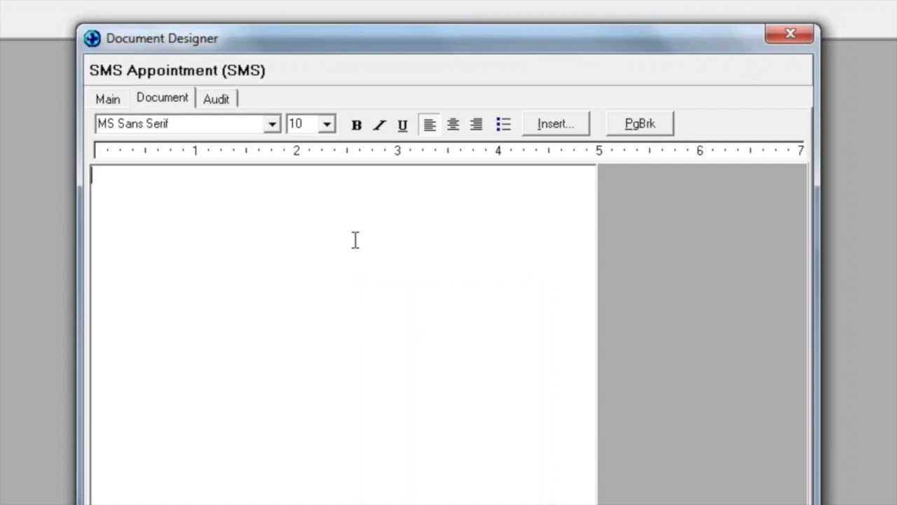
{"action": "type", "text": "Hi"}
{"action": "left_click", "coordinate": [550, 130]}
{"action": "type", "text": "pr"}
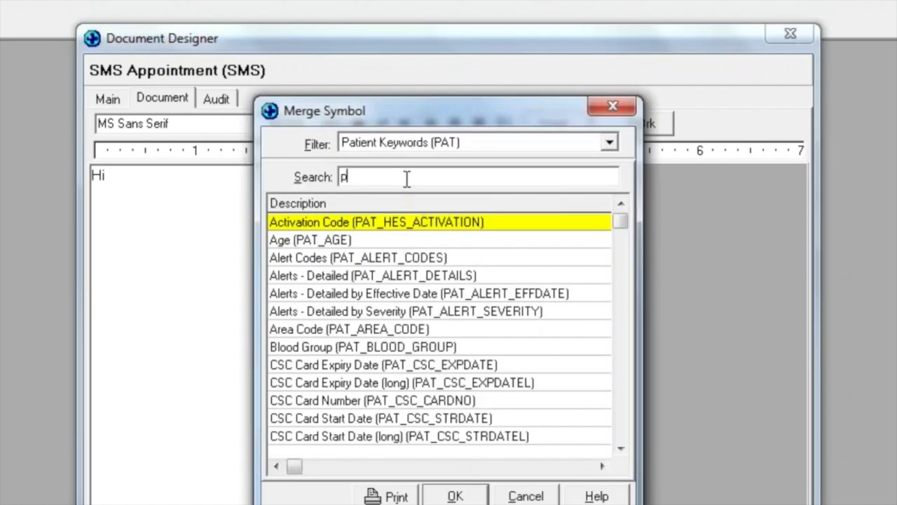
{"action": "left_click", "coordinate": [455, 496]}
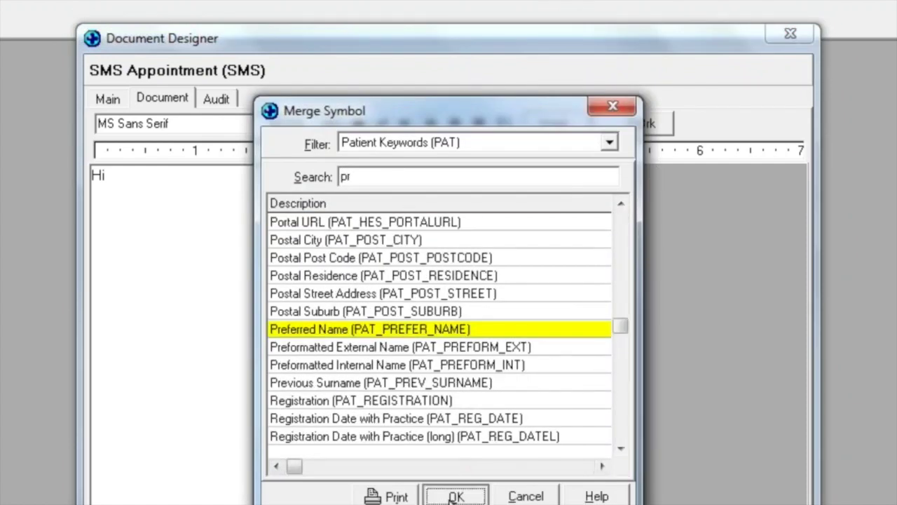
{"action": "type", "text": "yo"}
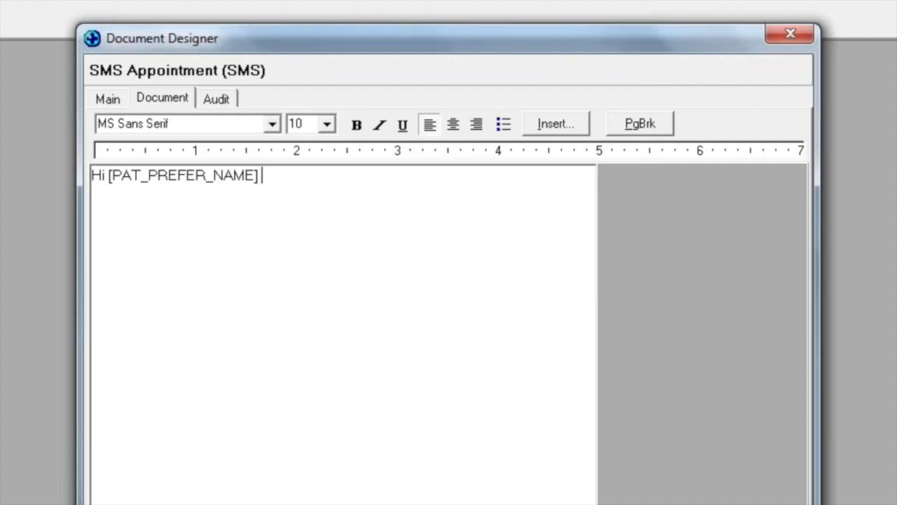
{"action": "type", "text": "ur appoinm"}
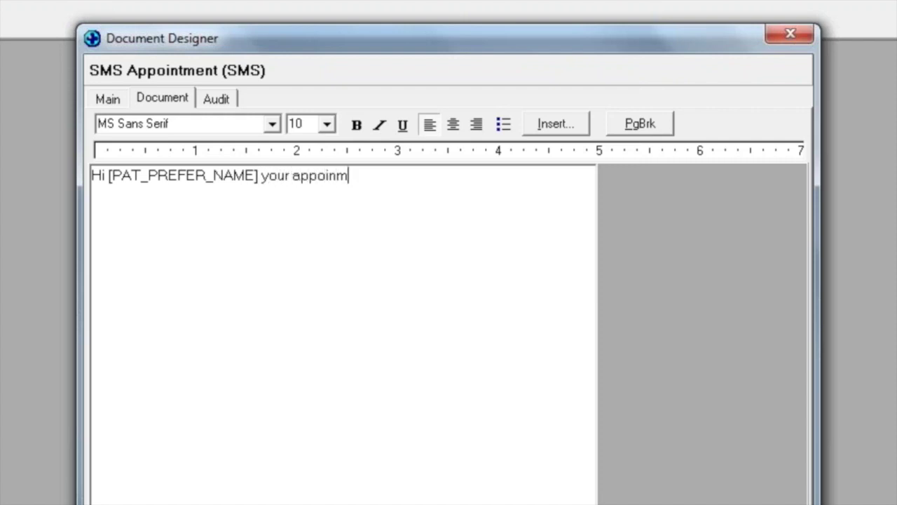
{"action": "key", "text": "BackSpace"}
{"action": "type", "text": "tment is at"}
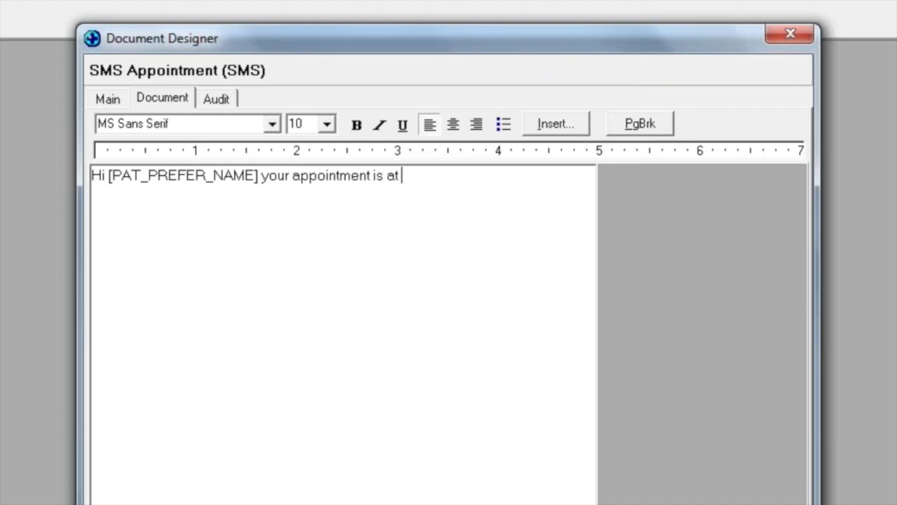
- Insert the appointment date-time field, add 'if you cannot make this time please contact the clinic.', and save
{"action": "left_click", "coordinate": [575, 131]}
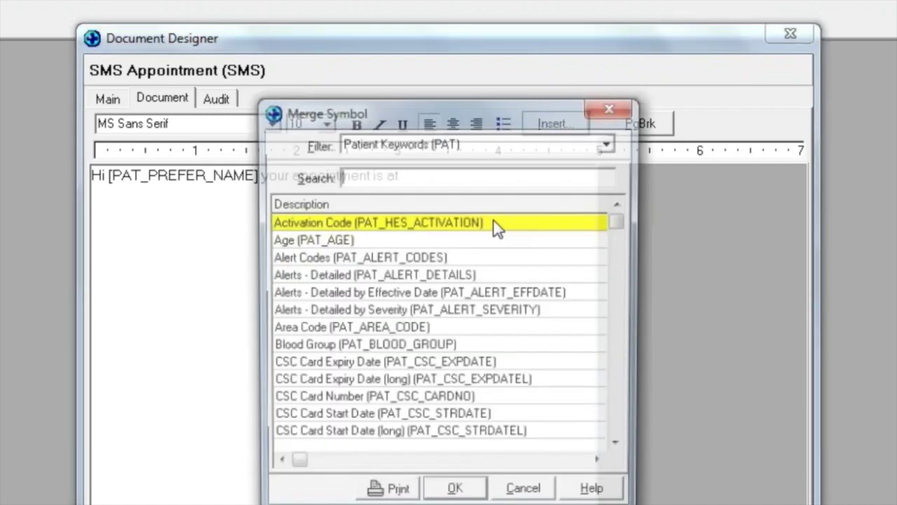
{"action": "type", "text": "pat"}
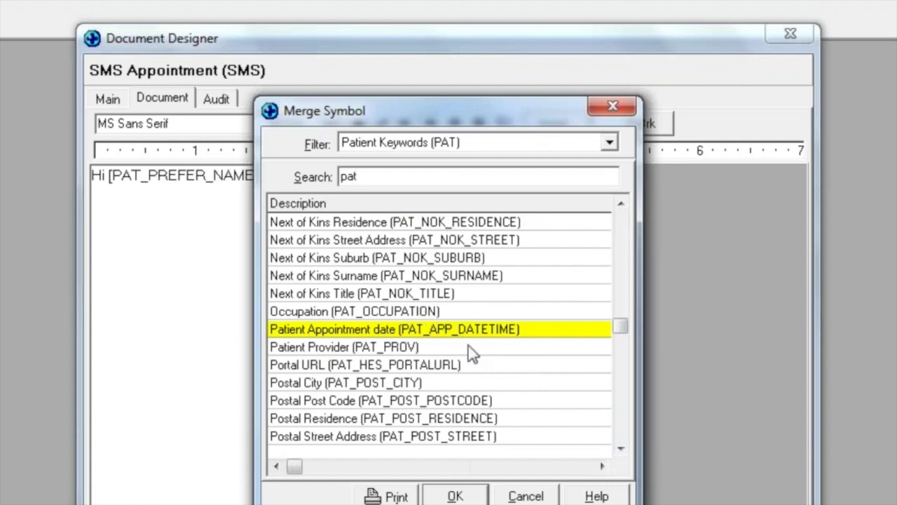
{"action": "left_click", "coordinate": [456, 495]}
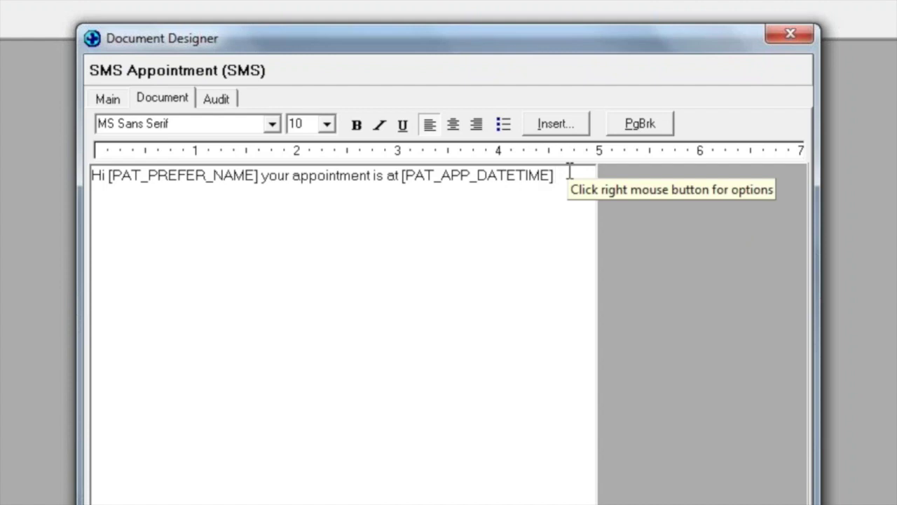
{"action": "type", "text": "if you cann"}
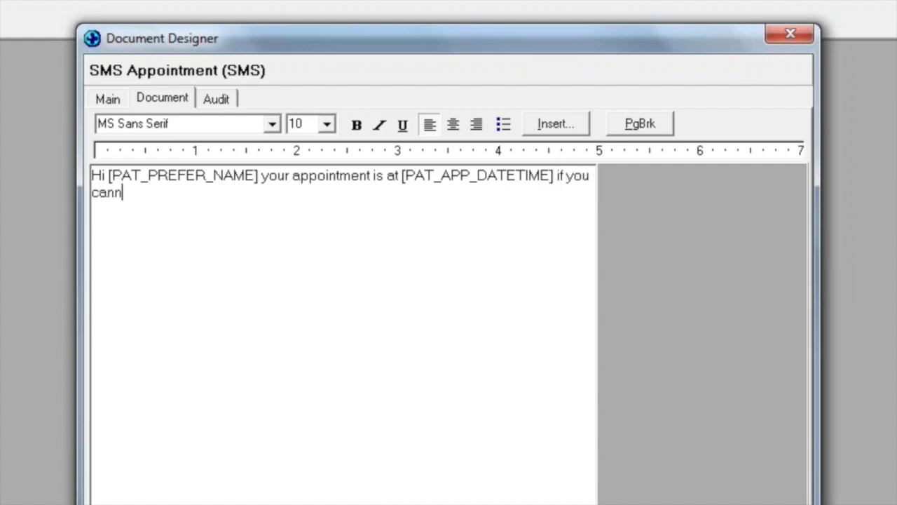
{"action": "type", "text": "ot make this ti"}
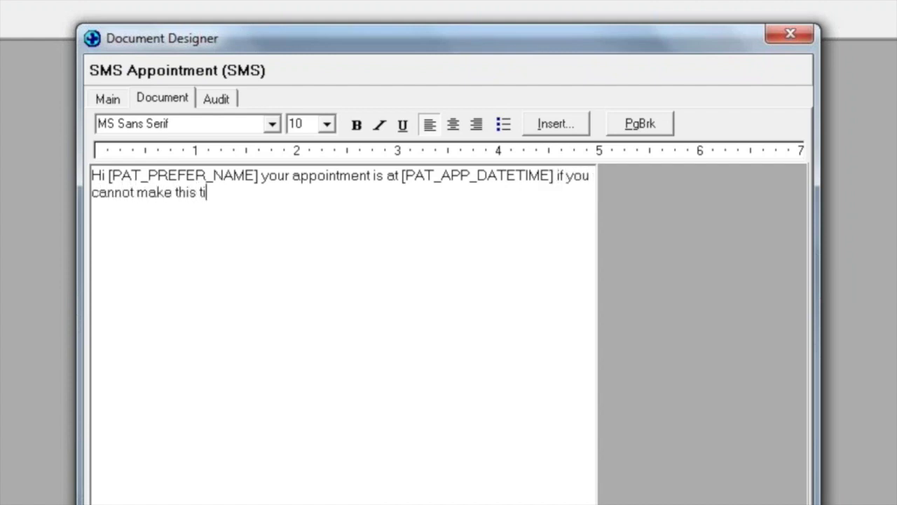
{"action": "type", "text": "me please contact"}
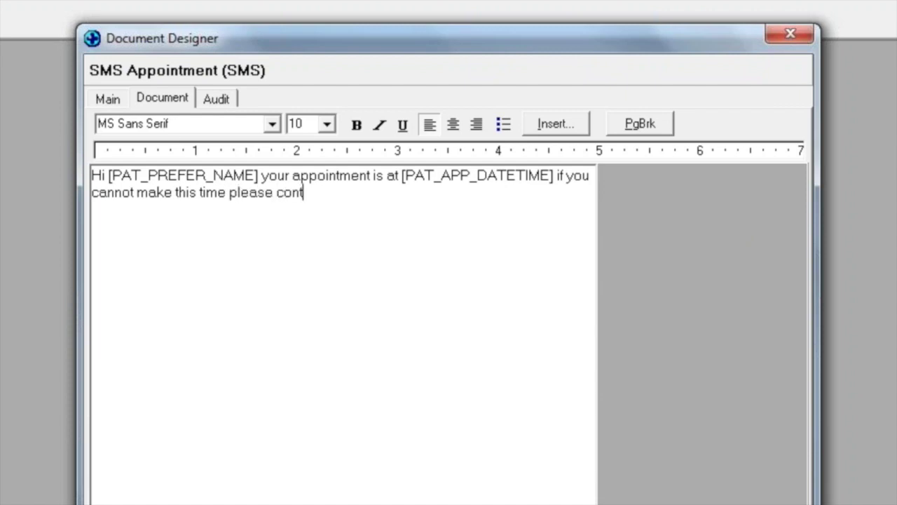
{"action": "type", "text": " the clinic."}
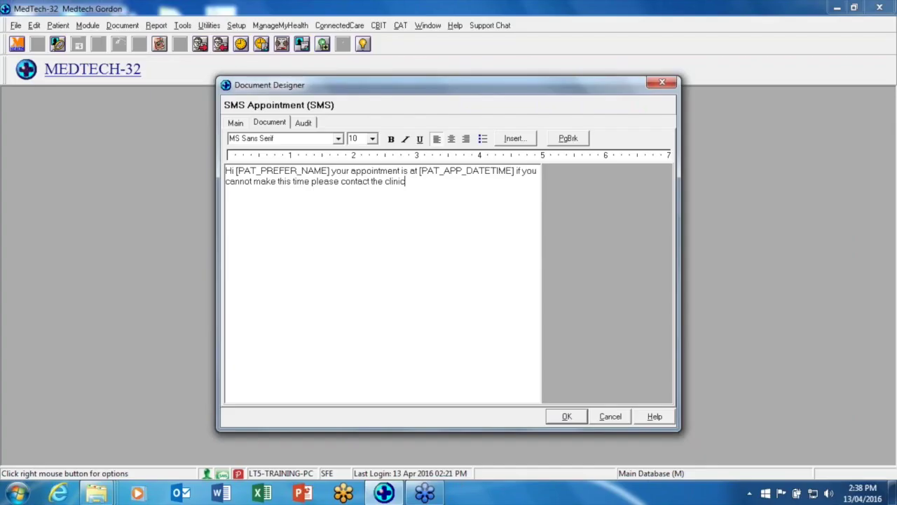
{"action": "left_click", "coordinate": [566, 415]}
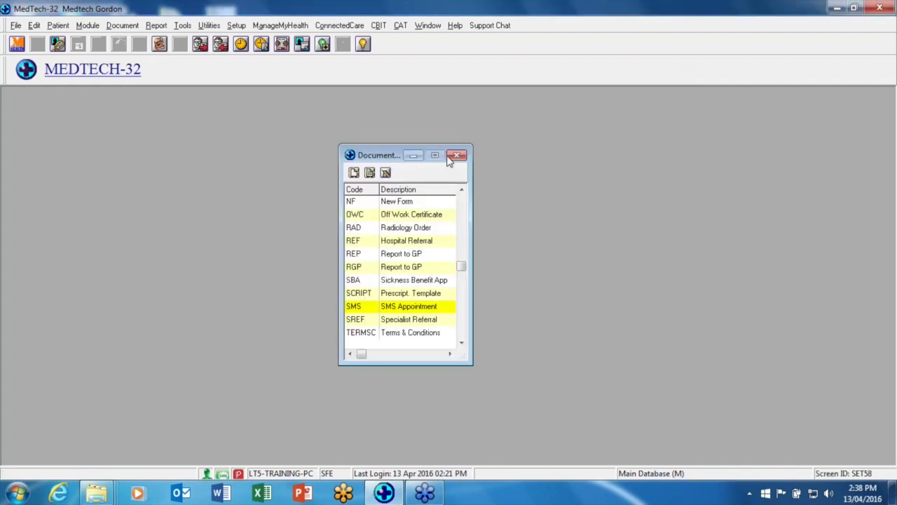
- Close the document template list and open ManageMyHealth > SMS Text Message Service
{"action": "left_click", "coordinate": [456, 156]}
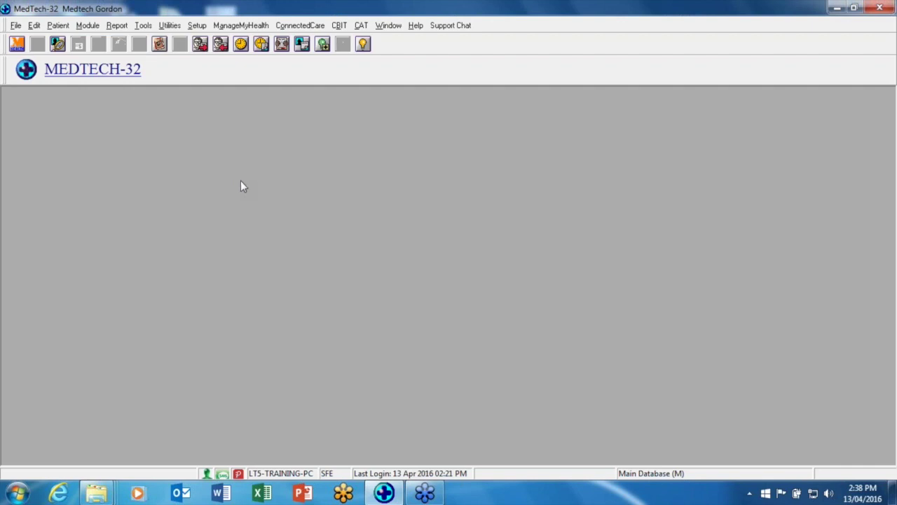
{"action": "left_click", "coordinate": [244, 26]}
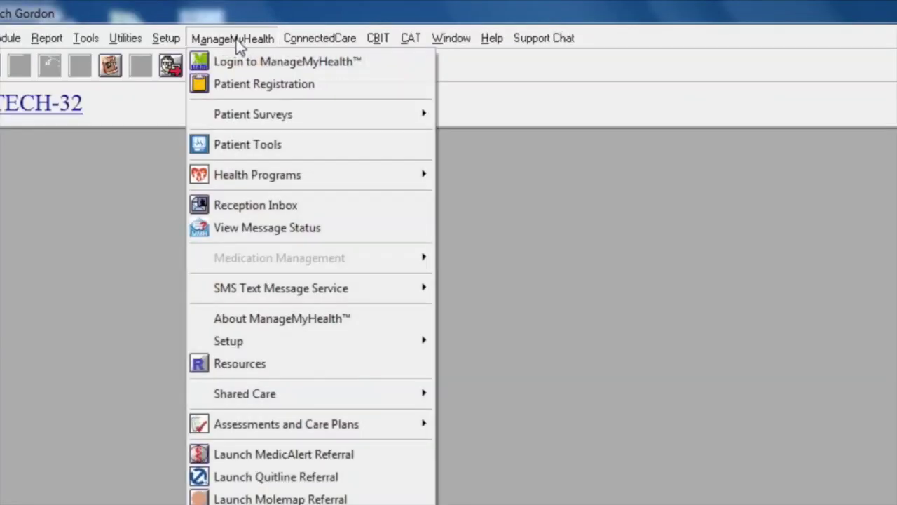
{"action": "mouse_move", "coordinate": [325, 300]}
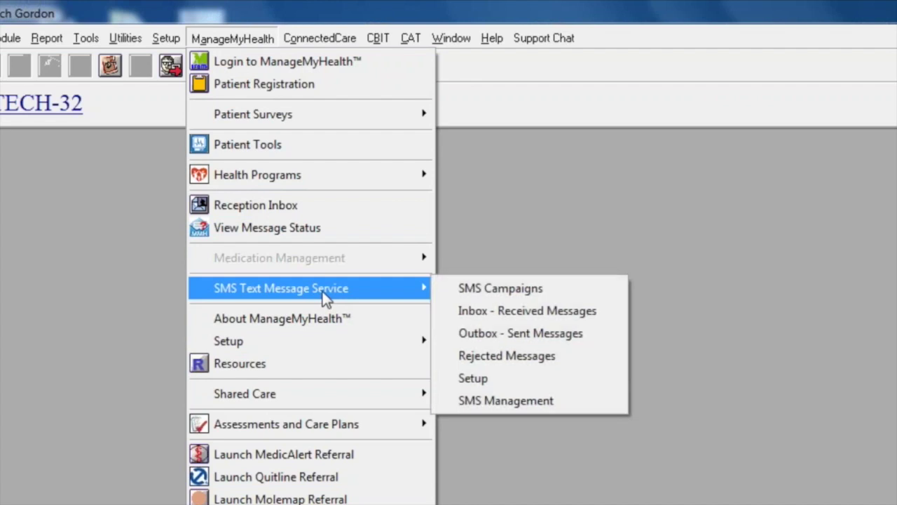
{"action": "left_click", "coordinate": [515, 378]}
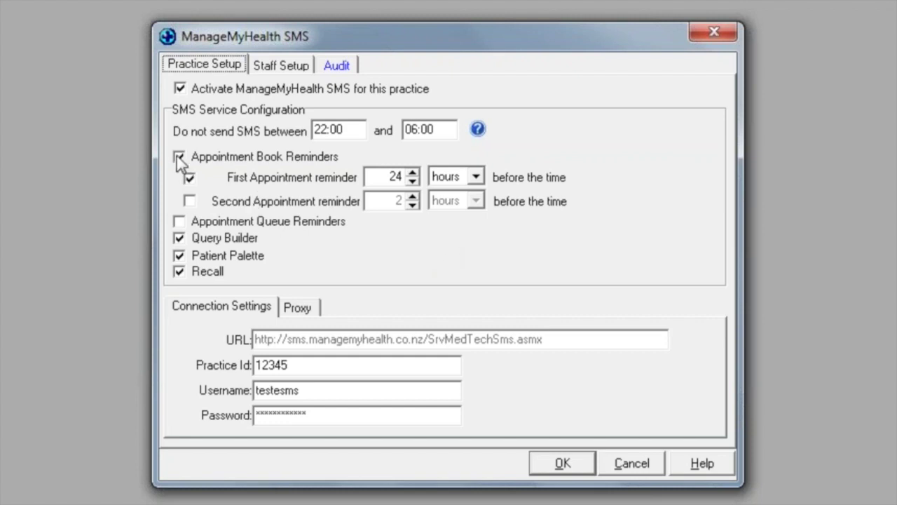
- Enable Appointment Book Reminders and check the Proxy connection settings before moving to staff setup
{"action": "left_click", "coordinate": [189, 179]}
{"action": "left_click", "coordinate": [298, 310]}
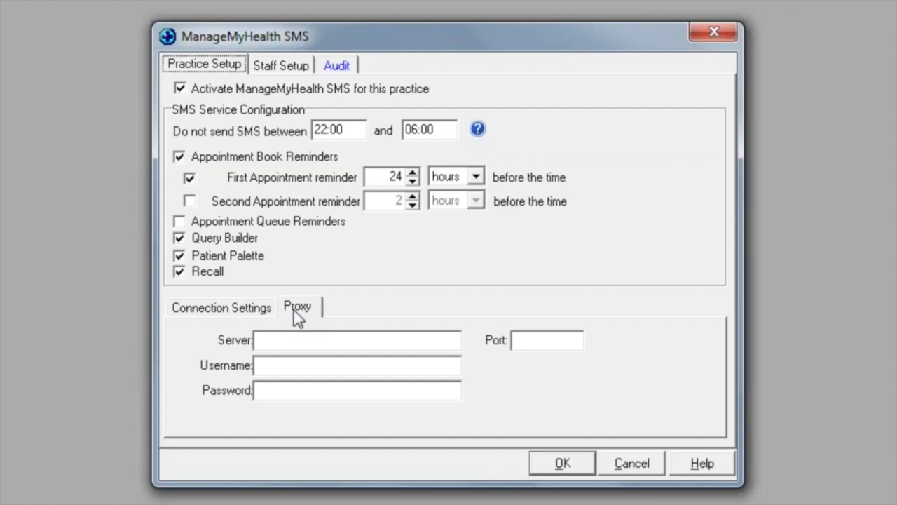
{"action": "left_click", "coordinate": [283, 67]}
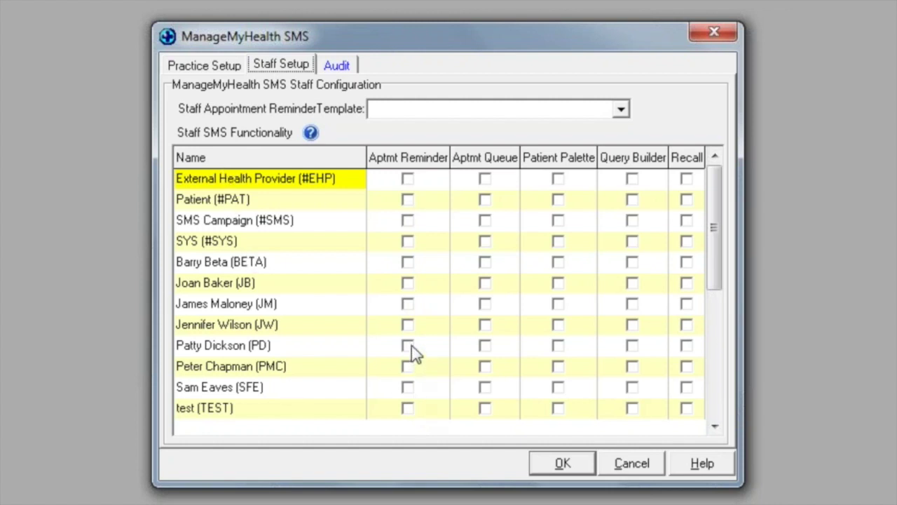
- Choose SMS Appointment (SMS) as the staff reminder template and tick Aptmt Reminder for seven staff
{"action": "left_click", "coordinate": [621, 110]}
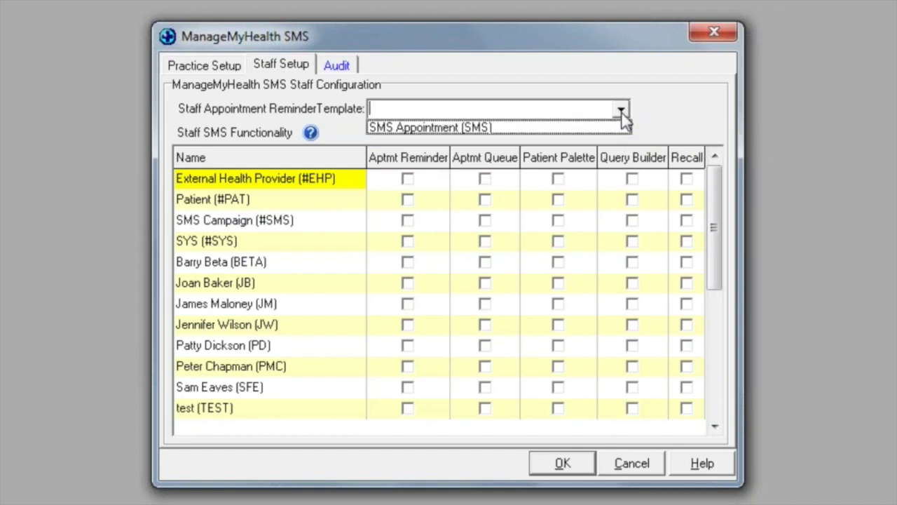
{"action": "left_click", "coordinate": [477, 128]}
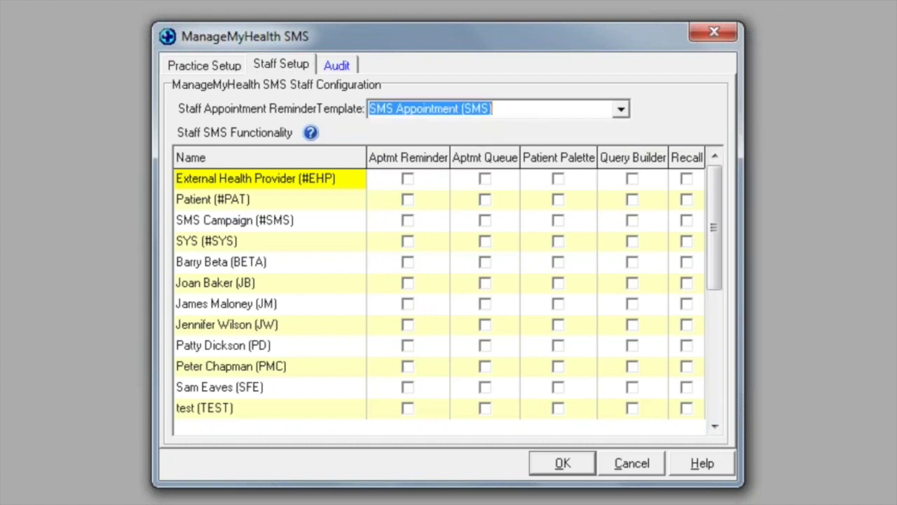
{"action": "left_click", "coordinate": [408, 264]}
{"action": "left_click", "coordinate": [410, 284]}
{"action": "left_click", "coordinate": [408, 303]}
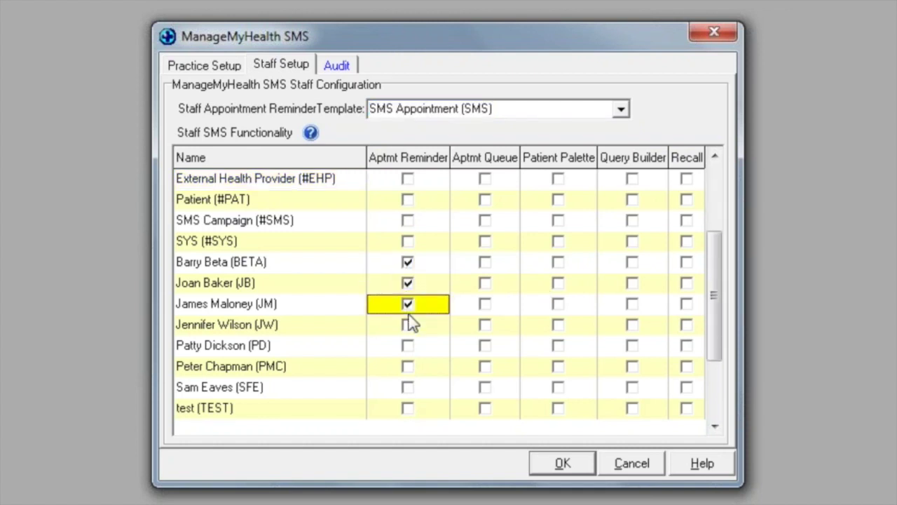
{"action": "left_click", "coordinate": [408, 325]}
{"action": "left_click", "coordinate": [408, 345]}
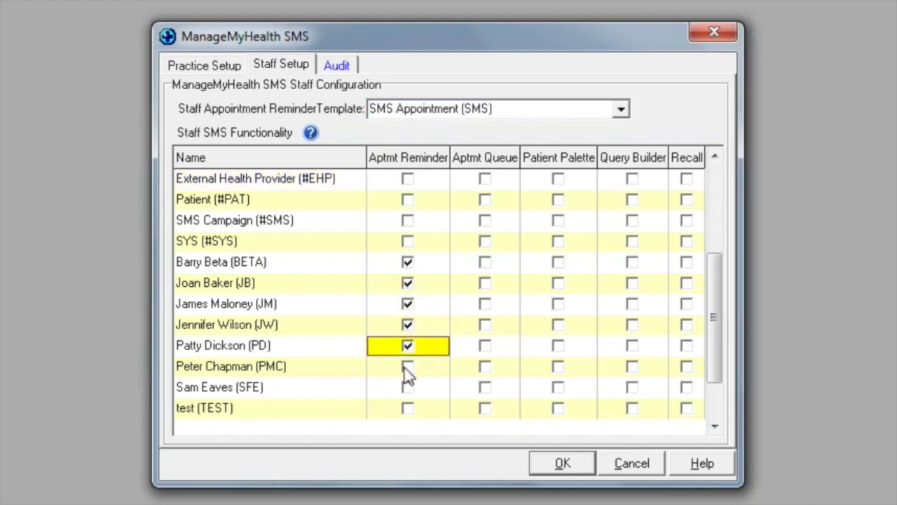
{"action": "left_click", "coordinate": [408, 367]}
{"action": "left_click", "coordinate": [409, 390]}
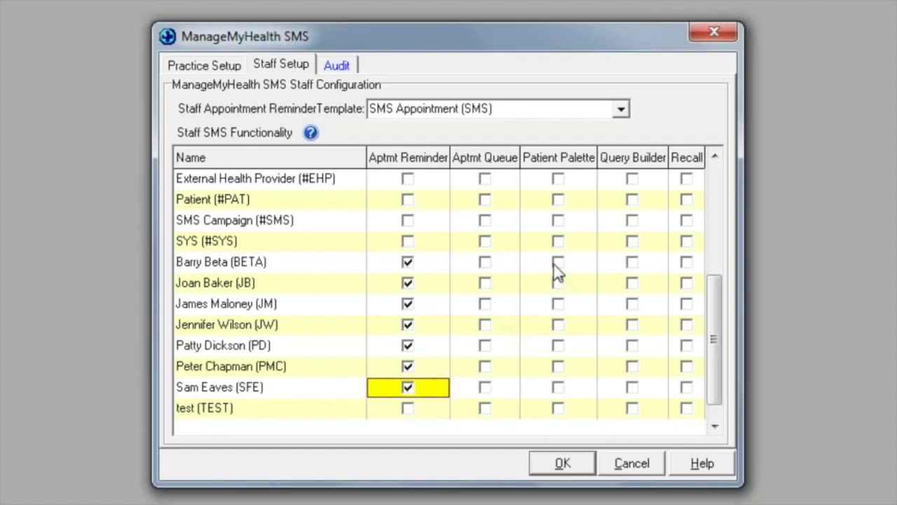
- Tick Patient Palette for all seven staff, Query Builder for the first two, Recall for the last two
{"action": "left_click", "coordinate": [558, 264]}
{"action": "left_click", "coordinate": [558, 284]}
{"action": "left_click", "coordinate": [558, 305]}
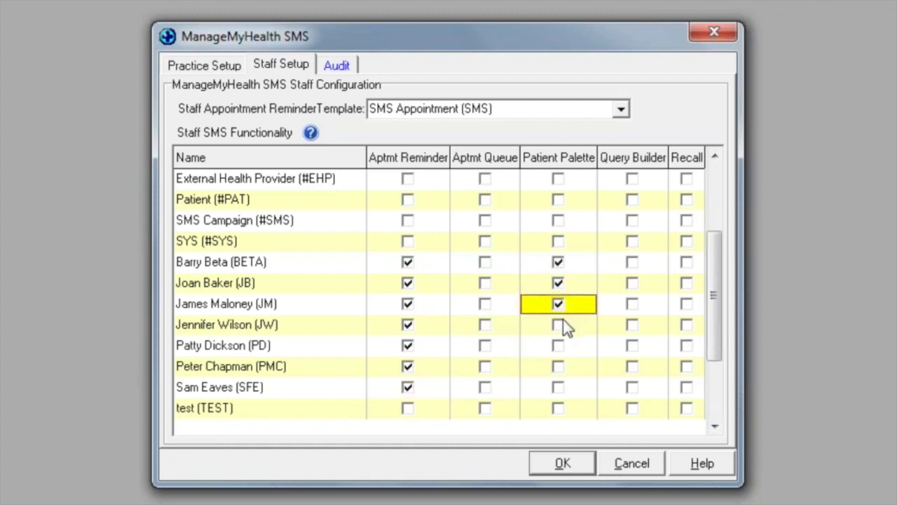
{"action": "left_click", "coordinate": [561, 326]}
{"action": "left_click", "coordinate": [559, 347]}
{"action": "left_click", "coordinate": [559, 368]}
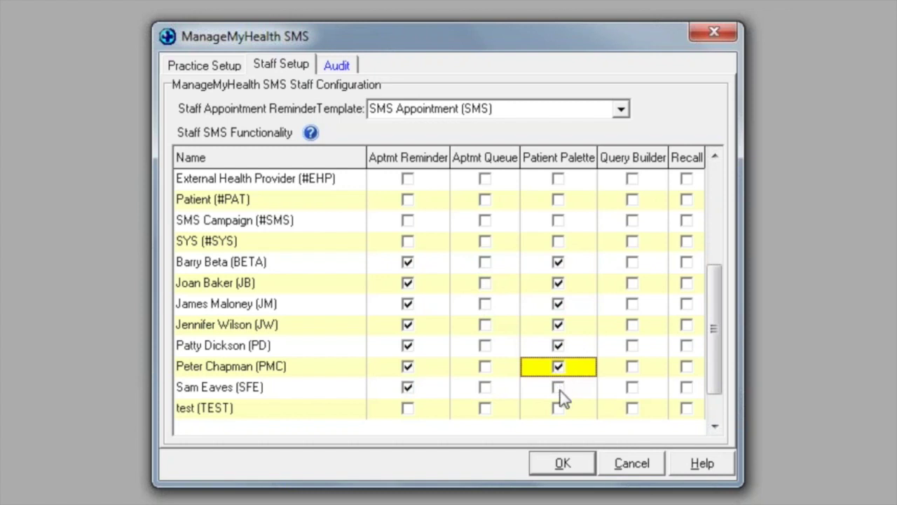
{"action": "left_click", "coordinate": [560, 389]}
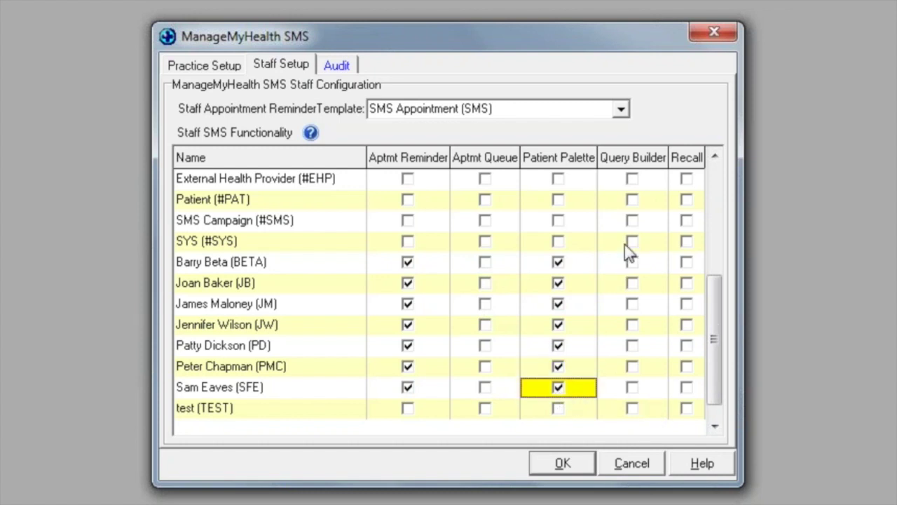
{"action": "left_click", "coordinate": [634, 264]}
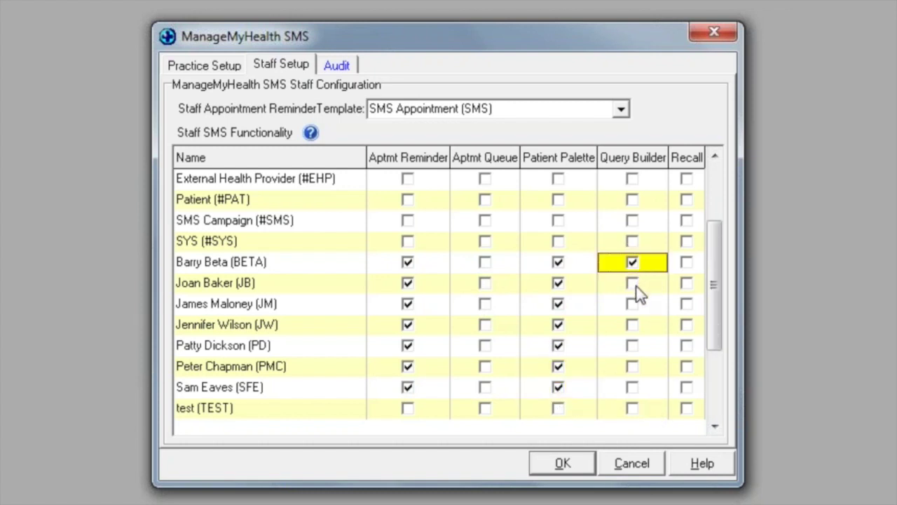
{"action": "left_click", "coordinate": [636, 284]}
{"action": "left_click", "coordinate": [686, 366]}
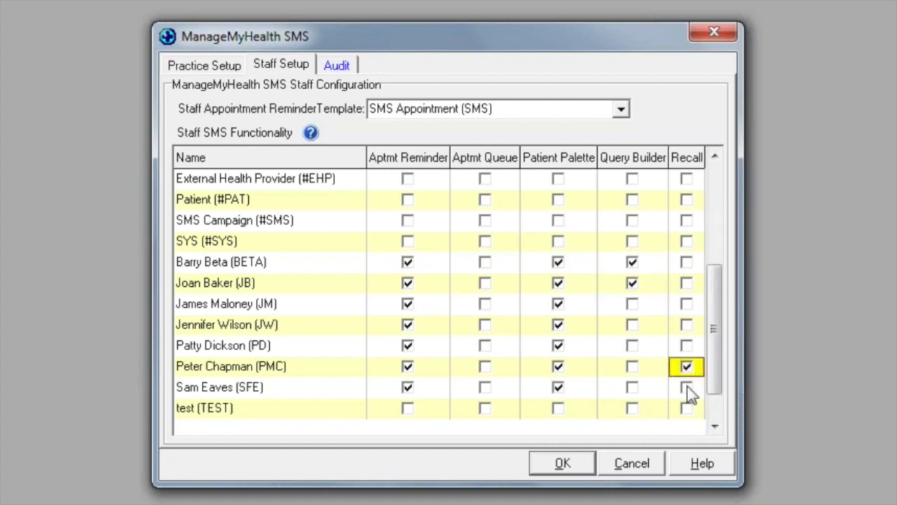
{"action": "left_click", "coordinate": [687, 387]}
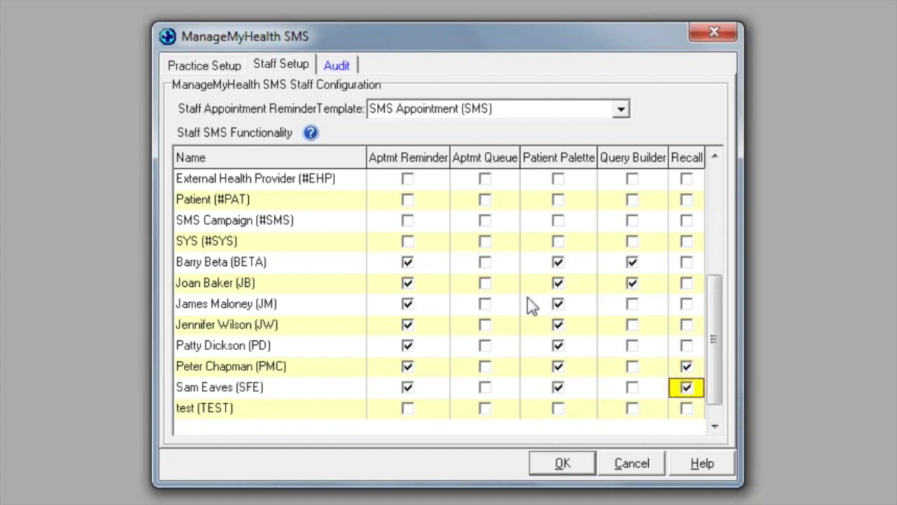
- View the Audit tab and its full change log, then close the log
{"action": "left_click", "coordinate": [349, 68]}
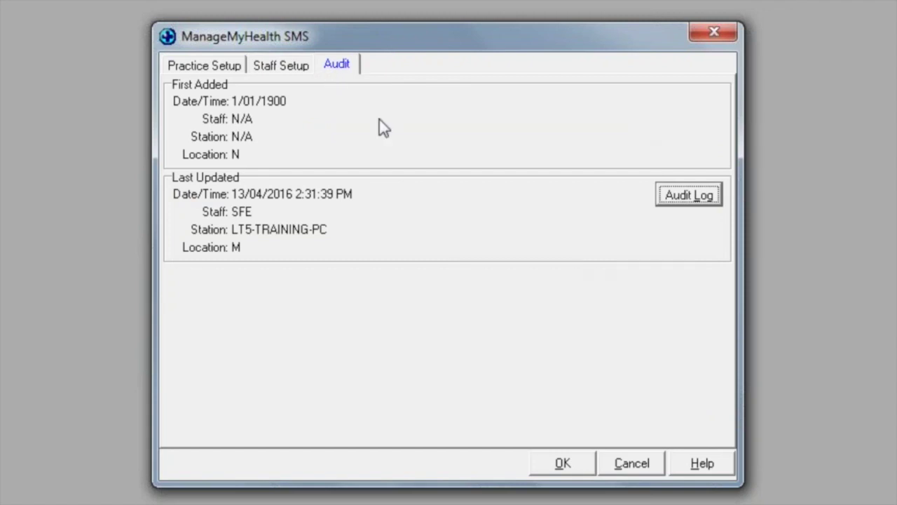
{"action": "left_click", "coordinate": [706, 199]}
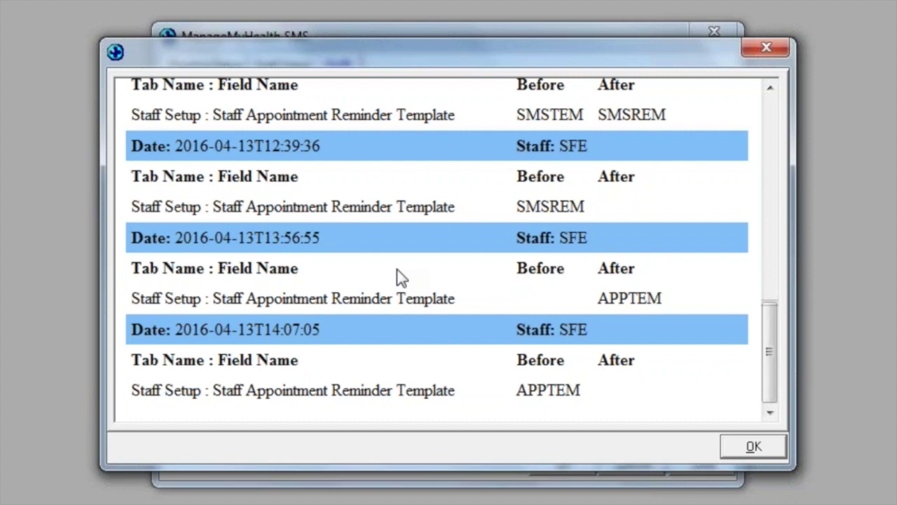
{"action": "left_click", "coordinate": [757, 446]}
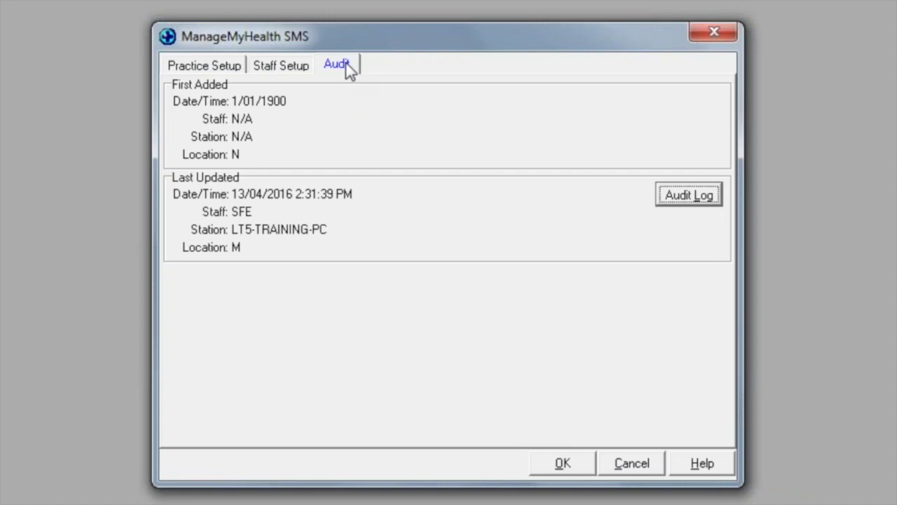
- Return to Practice Setup, save the SMS settings, and acknowledge the restart-required notice
{"action": "left_click", "coordinate": [195, 66]}
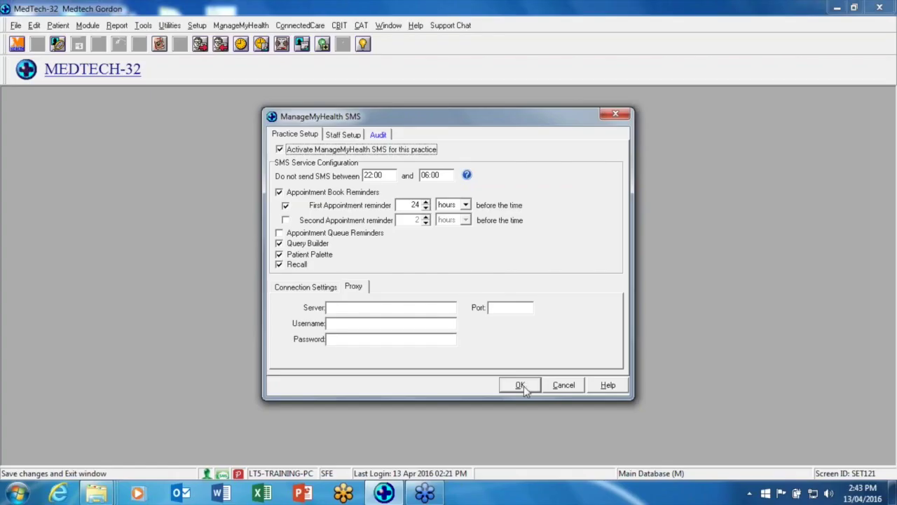
{"action": "left_click", "coordinate": [565, 465]}
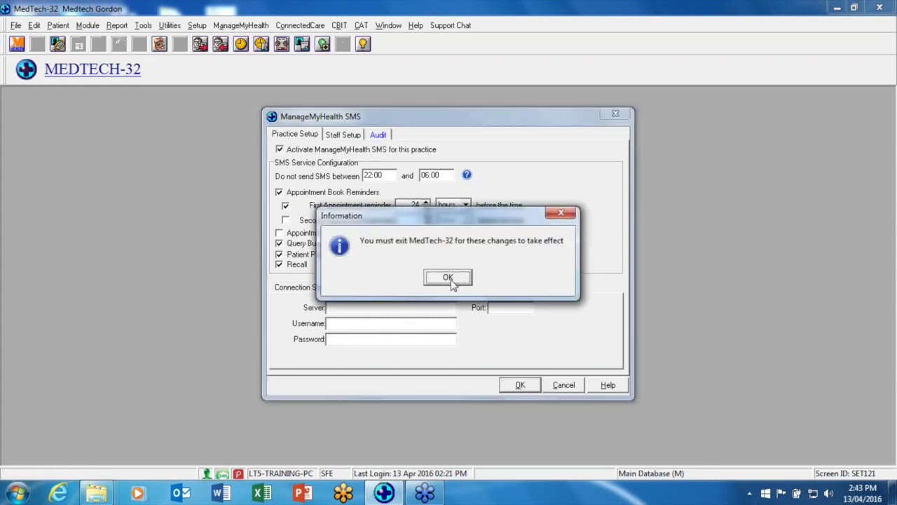
{"action": "left_click", "coordinate": [453, 281]}
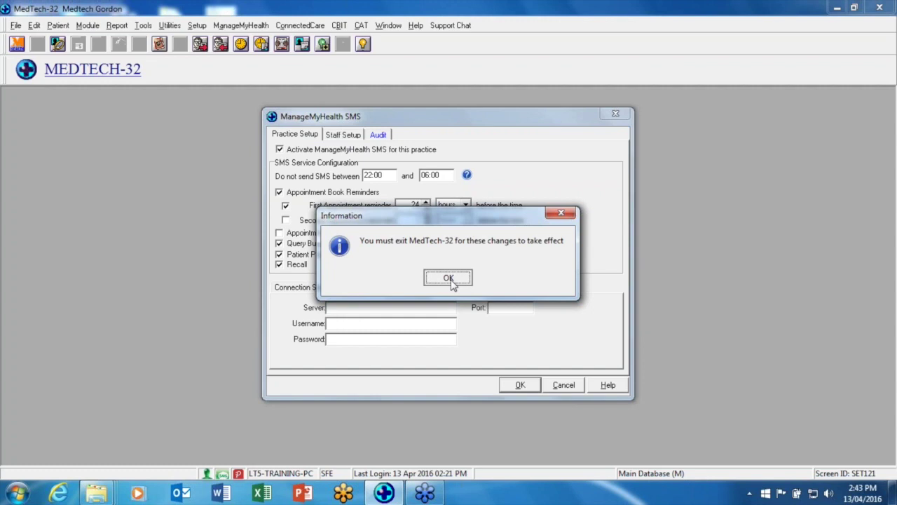